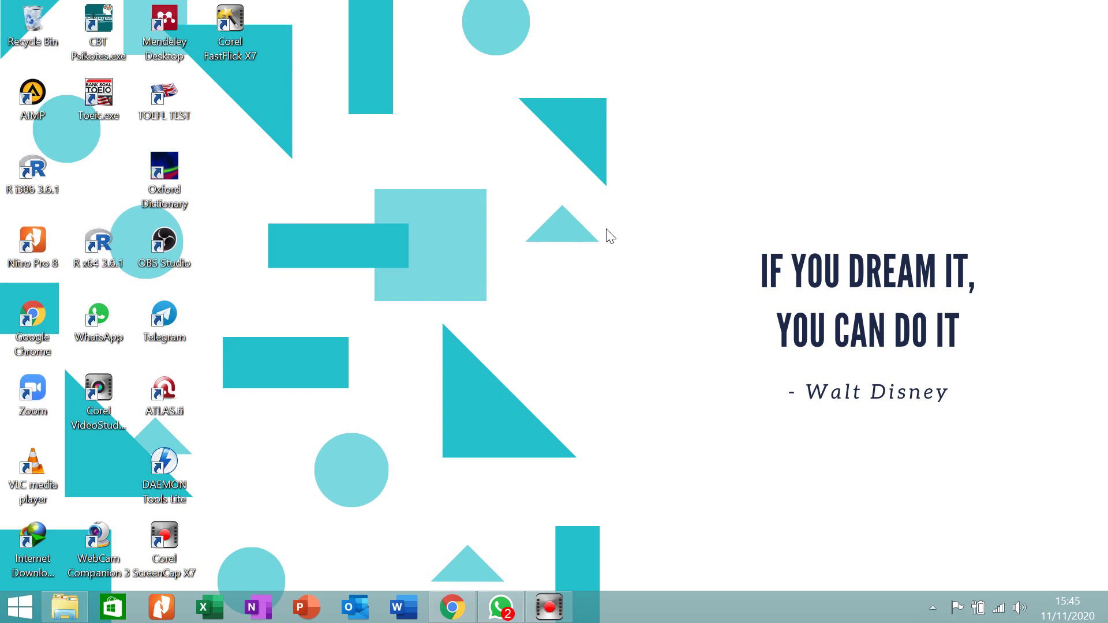
Step: Open the Minitab 16.2.4 archive from Local Disk (D:) in WinRAR and enter its Minitab 16.2.4 folder
click(74, 614)
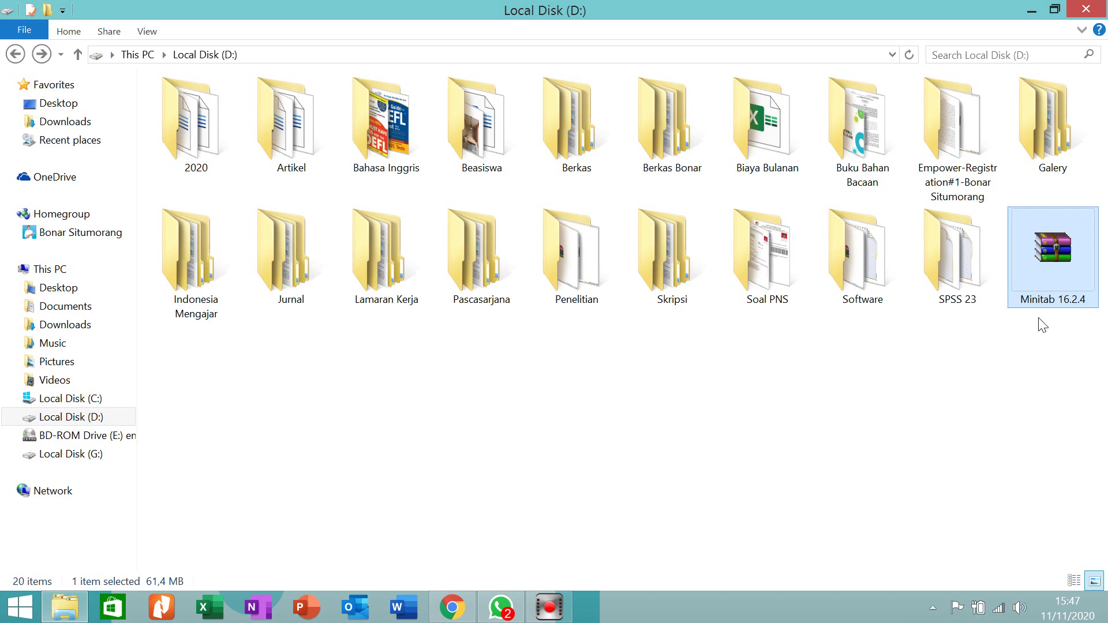
double_click(1039, 261)
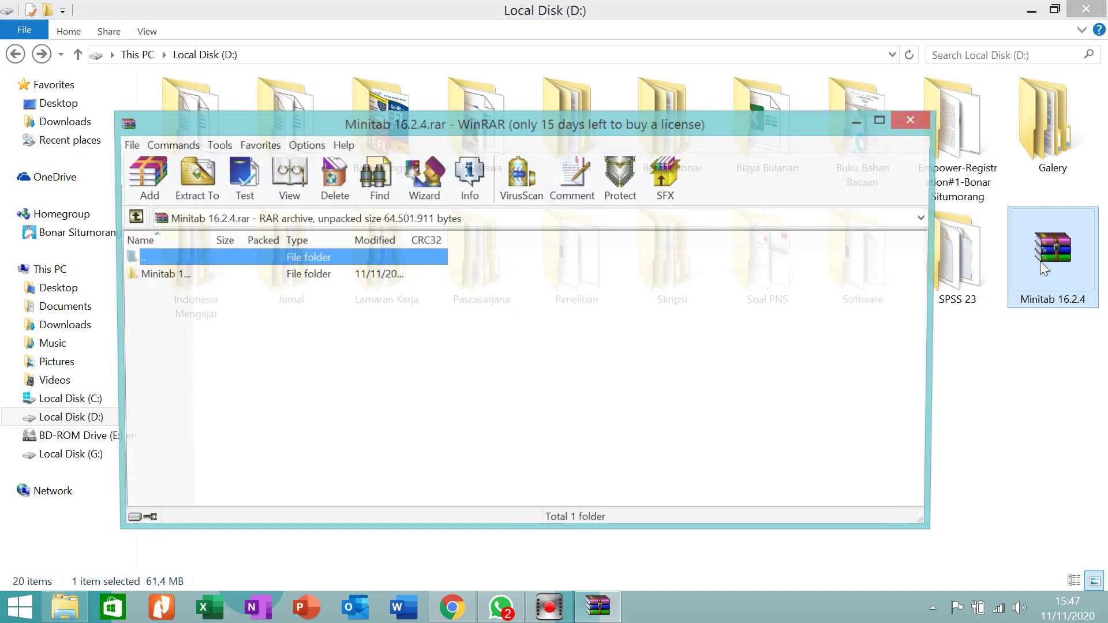
click(883, 120)
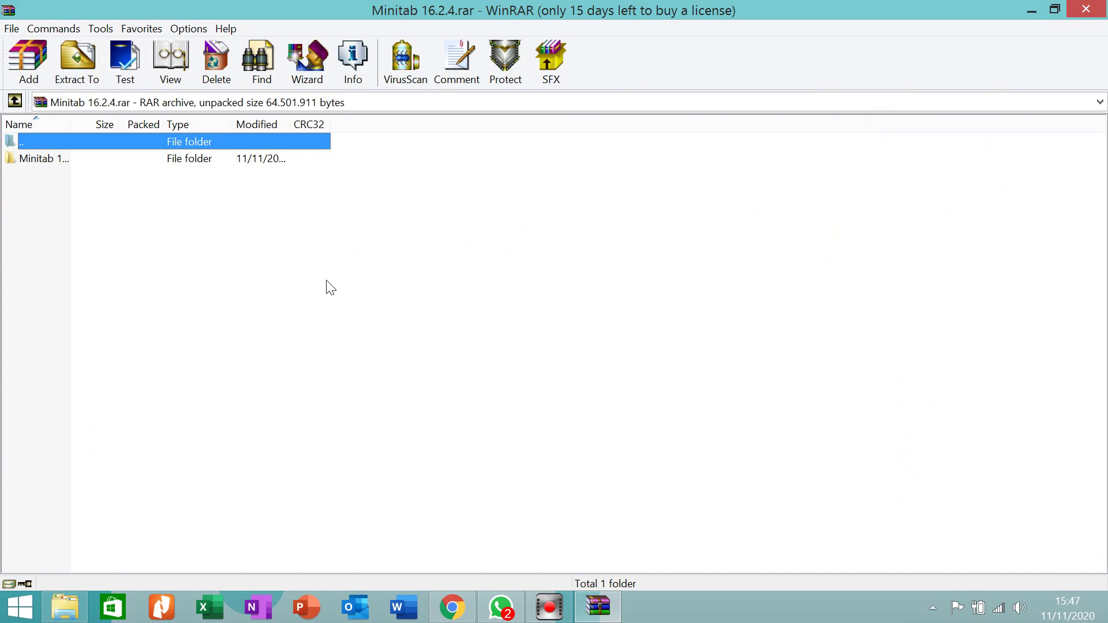
double_click(127, 160)
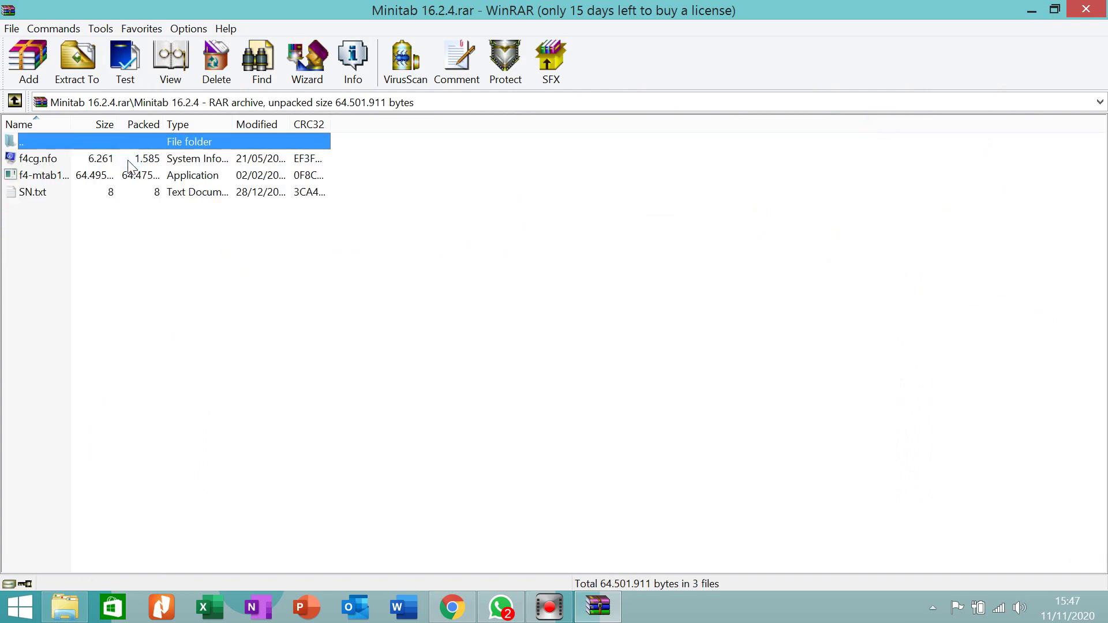
Step: Open SN.txt from the archive to view the serial number, and minimize its Notepad window
right_click(196, 274)
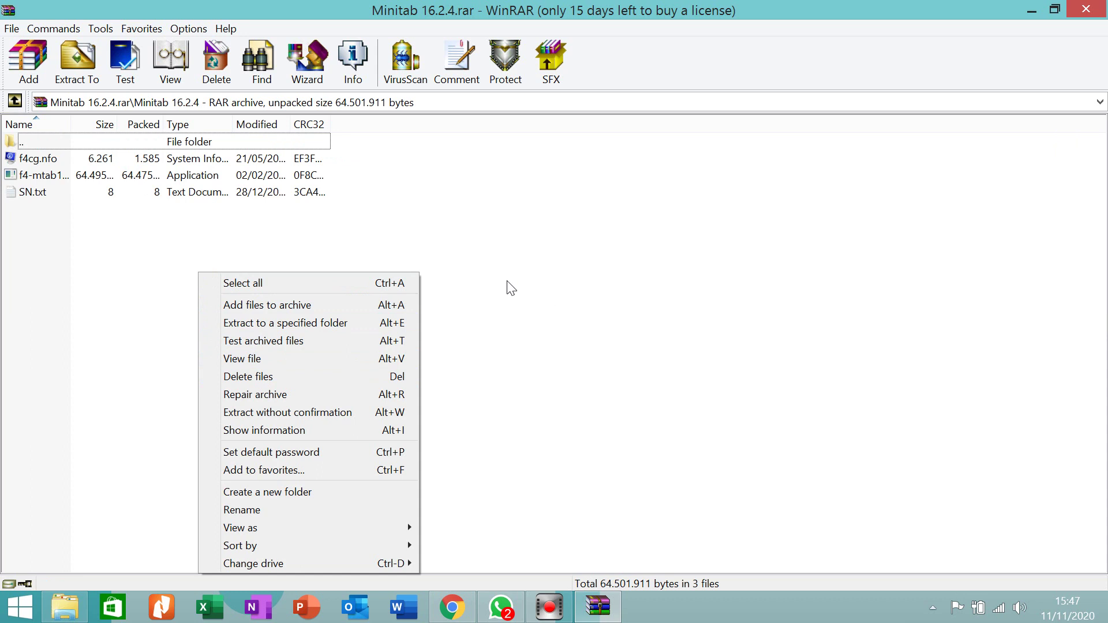
double_click(40, 194)
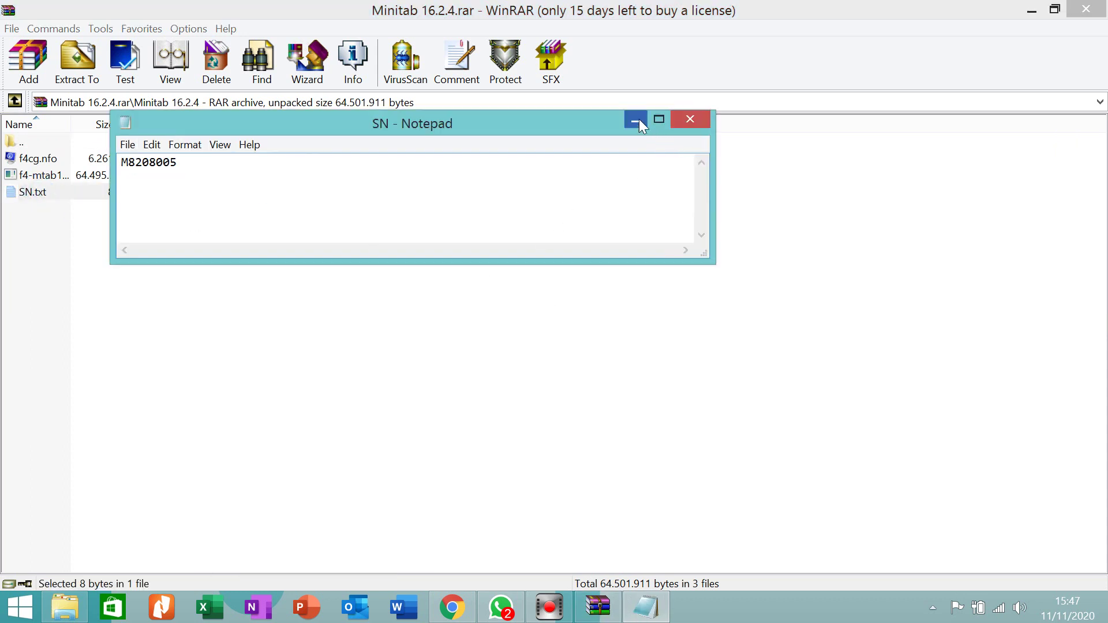
click(637, 123)
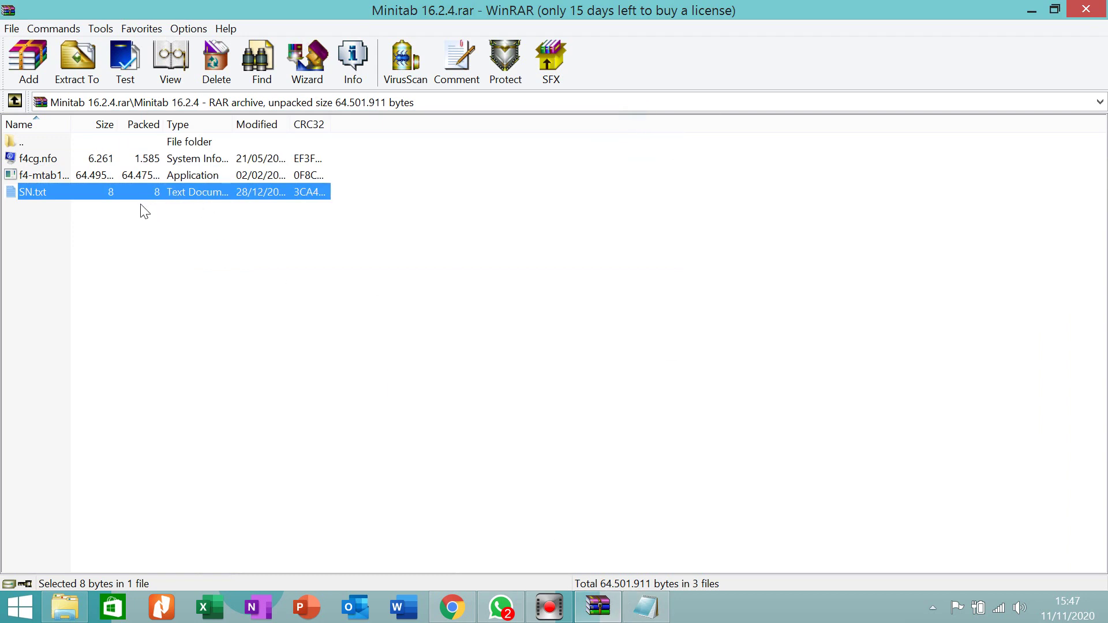
click(111, 178)
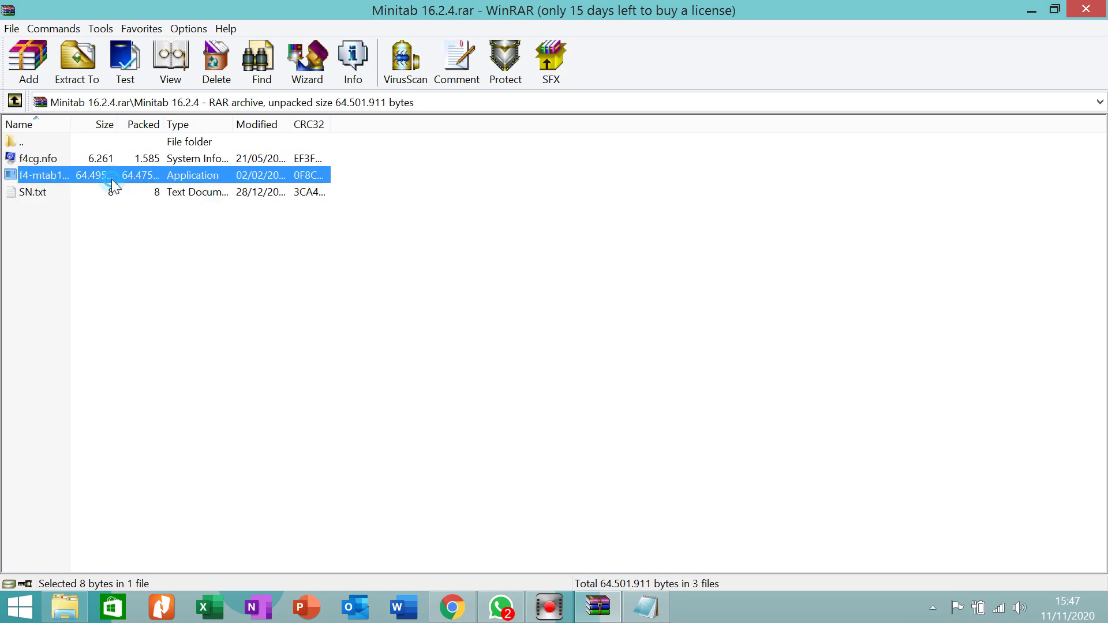
click(45, 161)
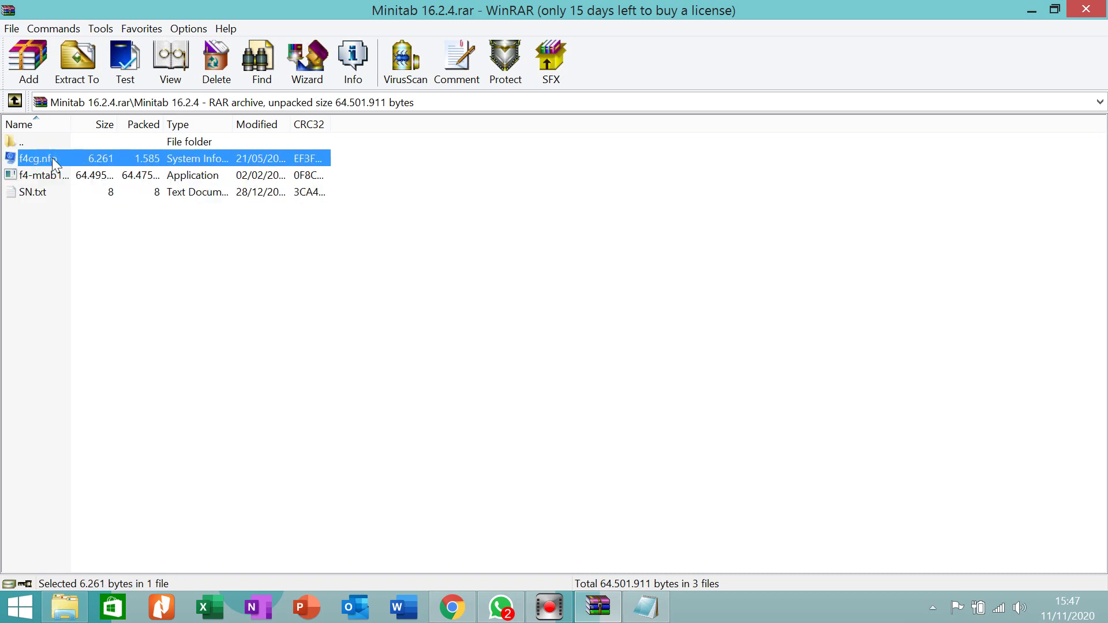
right_click(176, 286)
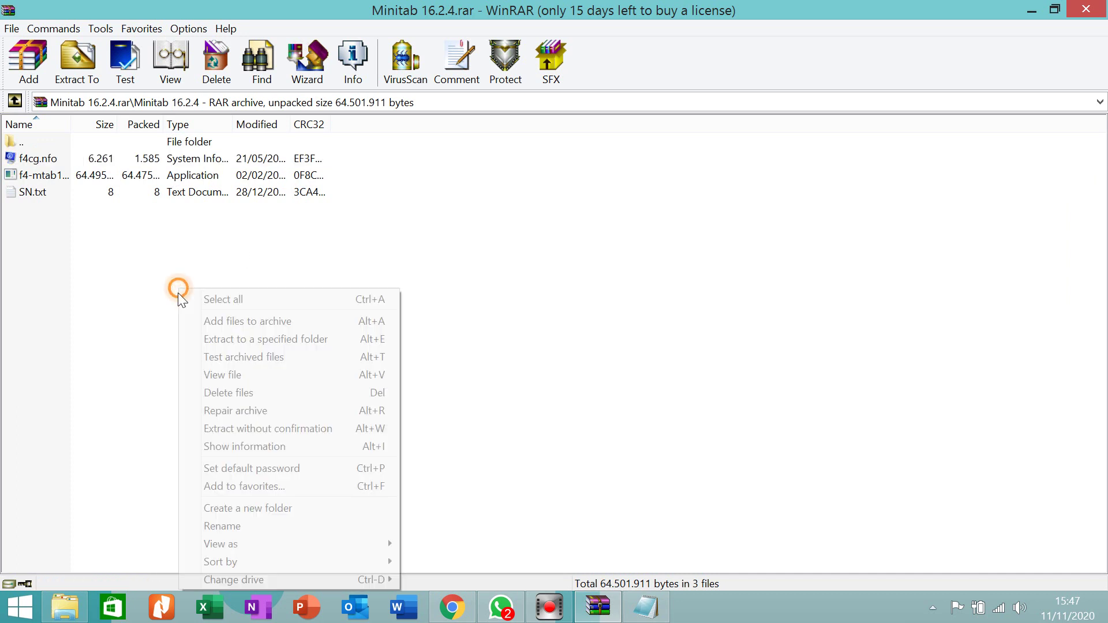
click(493, 317)
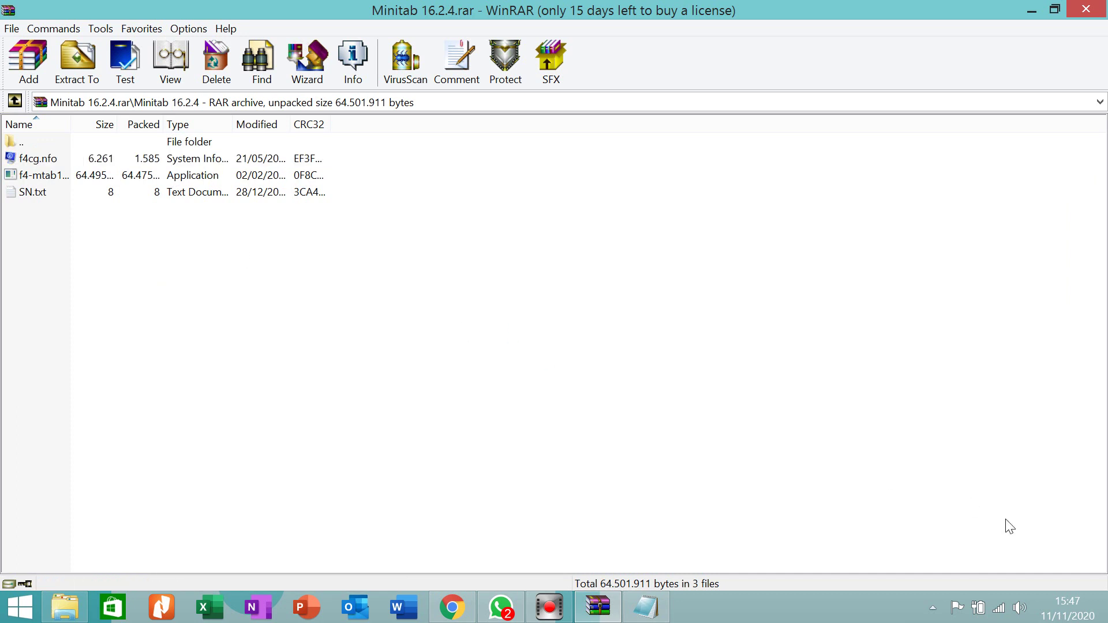
Step: Disconnect the computer from the Chamaeleon Wi-Fi network and dismiss the network settings
click(999, 615)
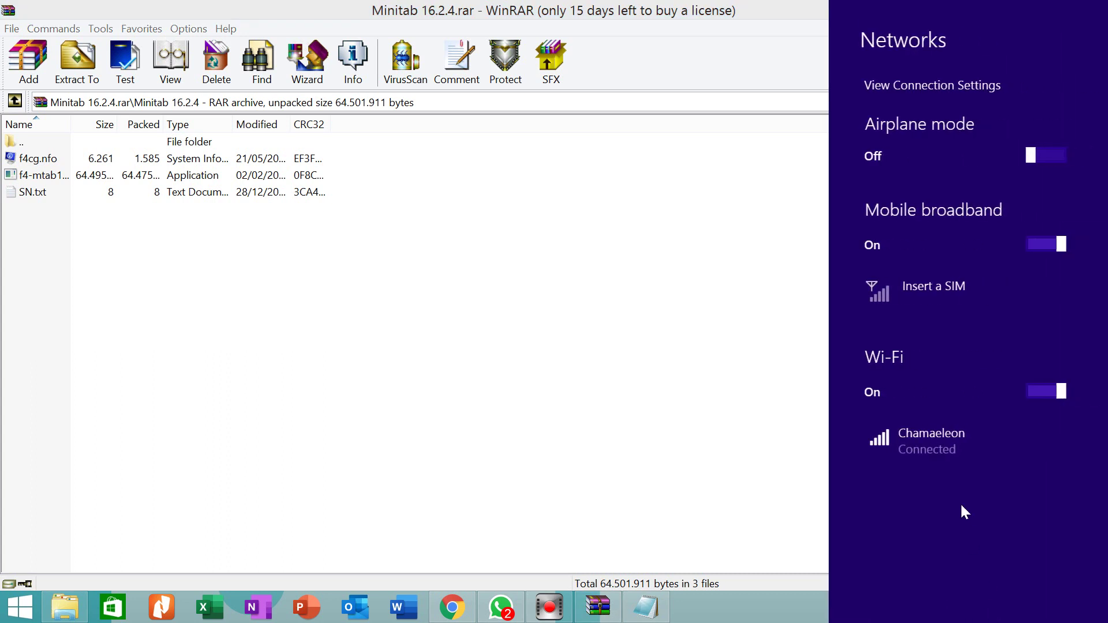
click(943, 448)
click(1018, 488)
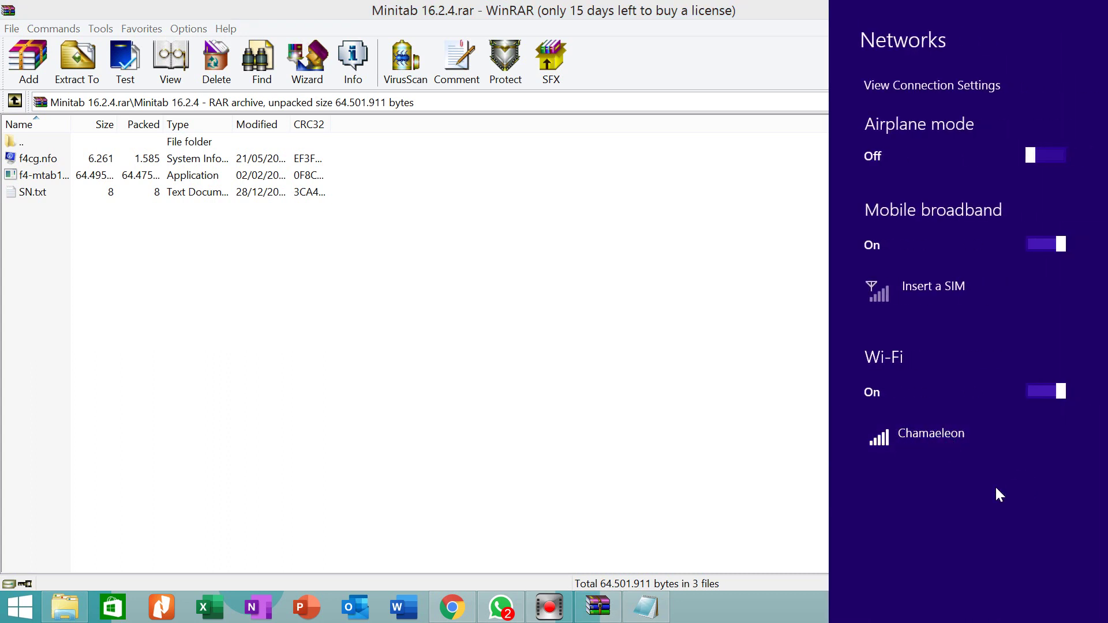
click(589, 414)
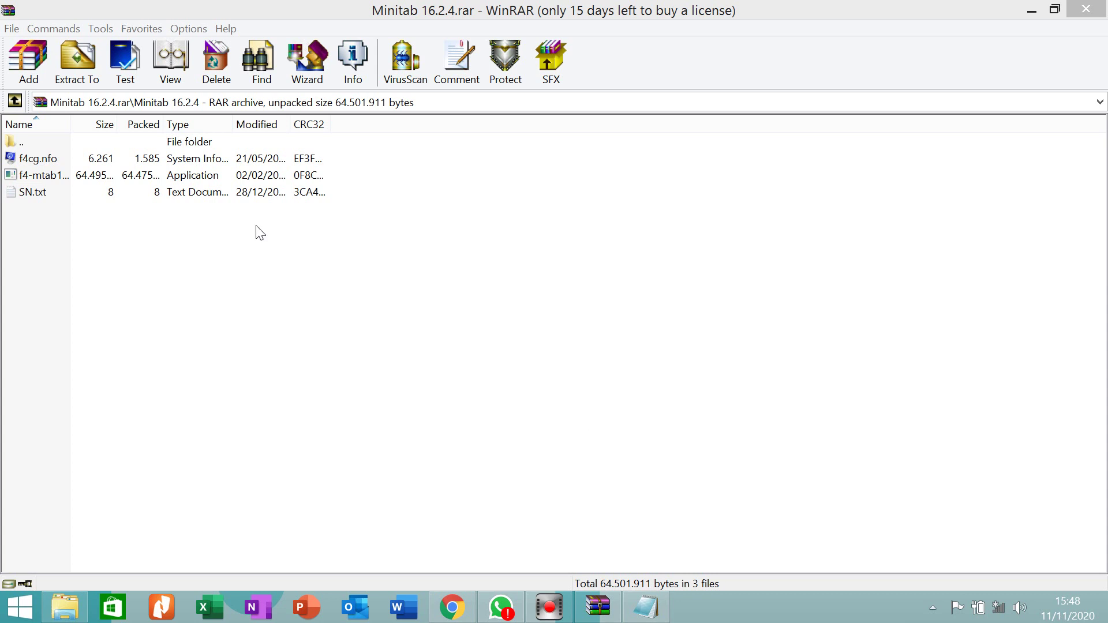
Step: Launch the f4-mtab1 installer application from the archive and minimize the WinRAR and File Explorer windows
click(159, 178)
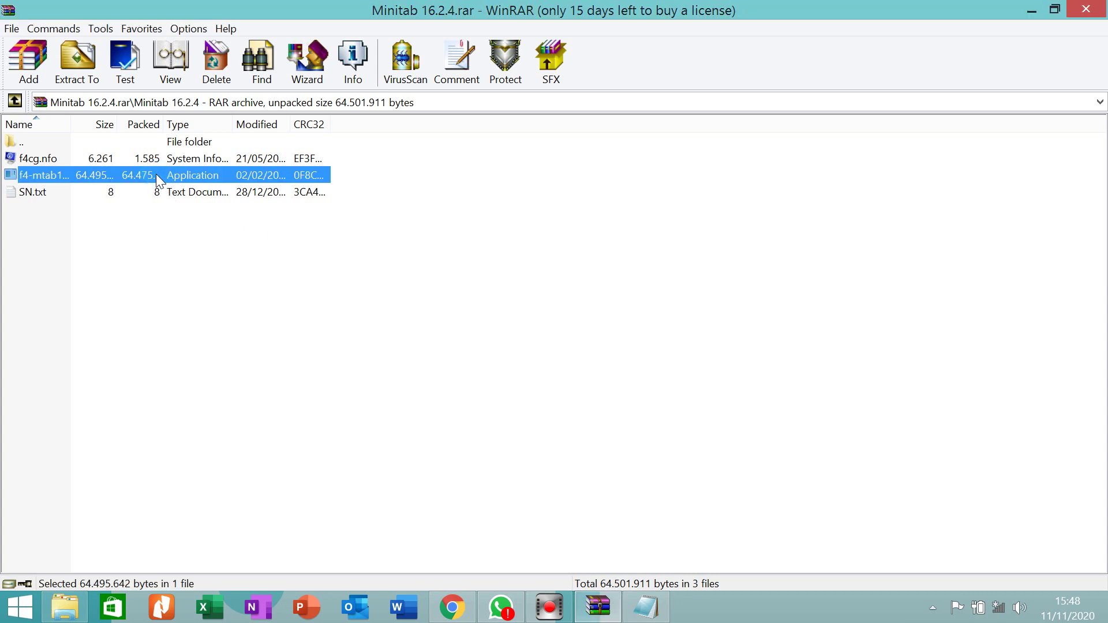
right_click(160, 178)
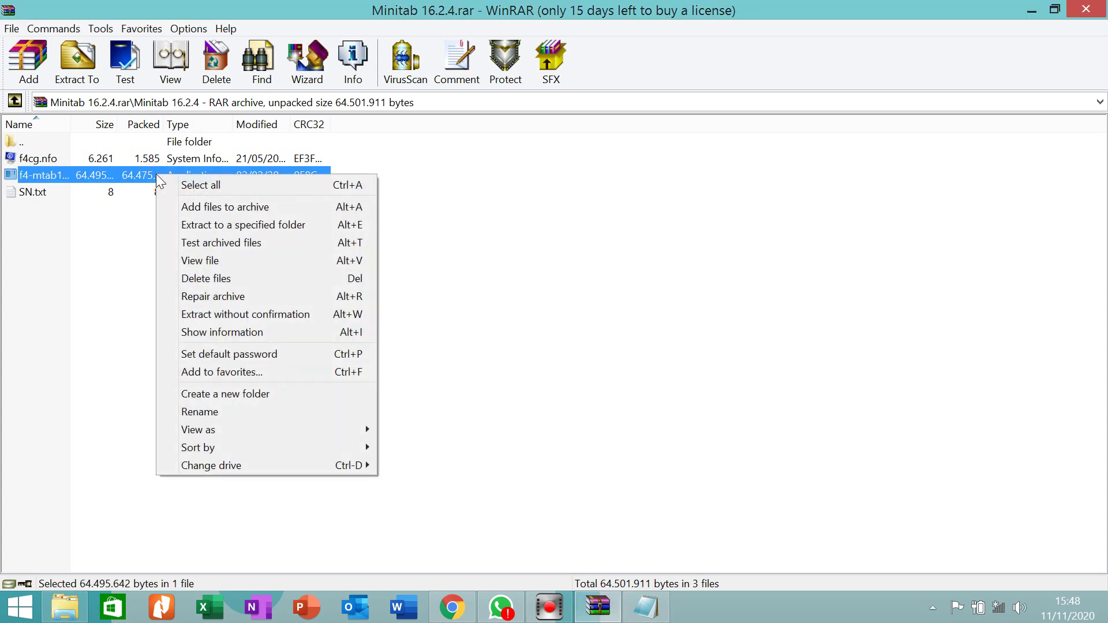
click(149, 177)
double_click(149, 178)
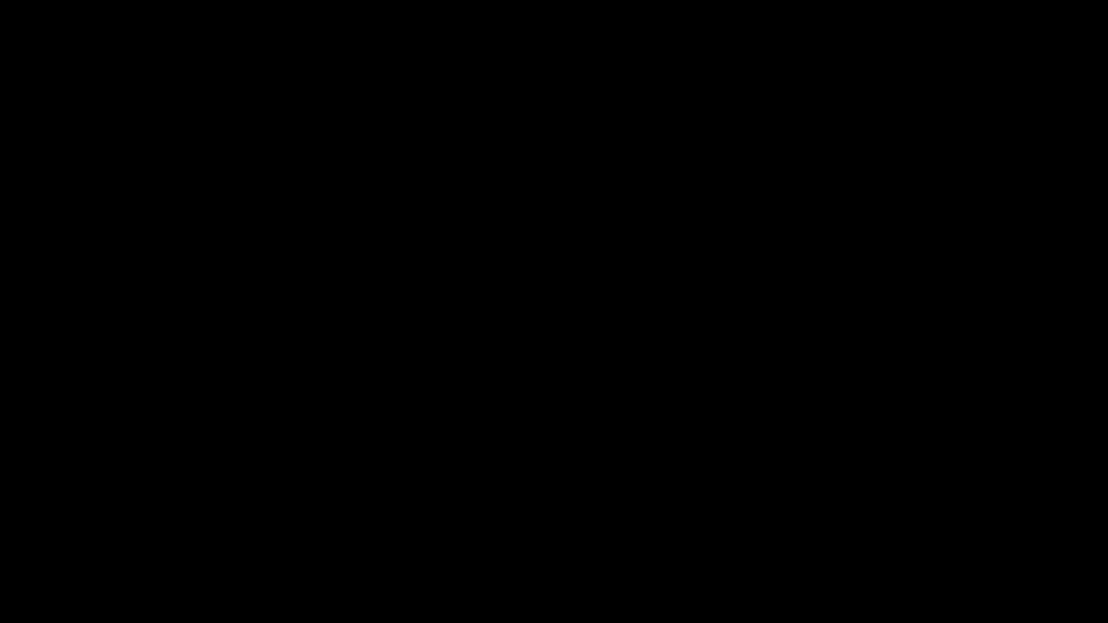
click(618, 358)
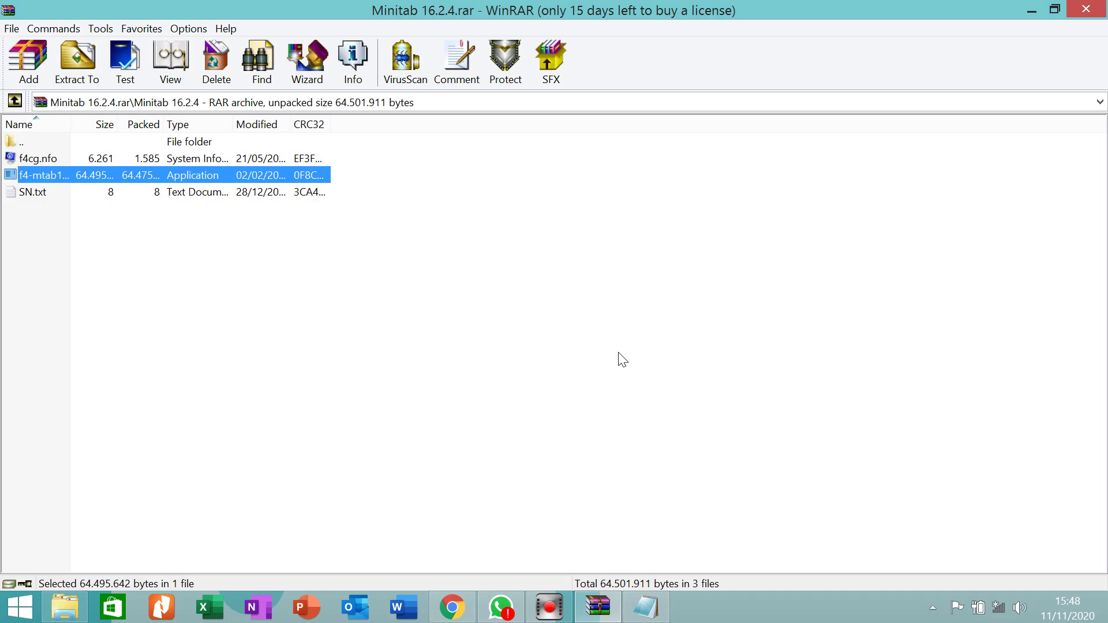
click(1032, 11)
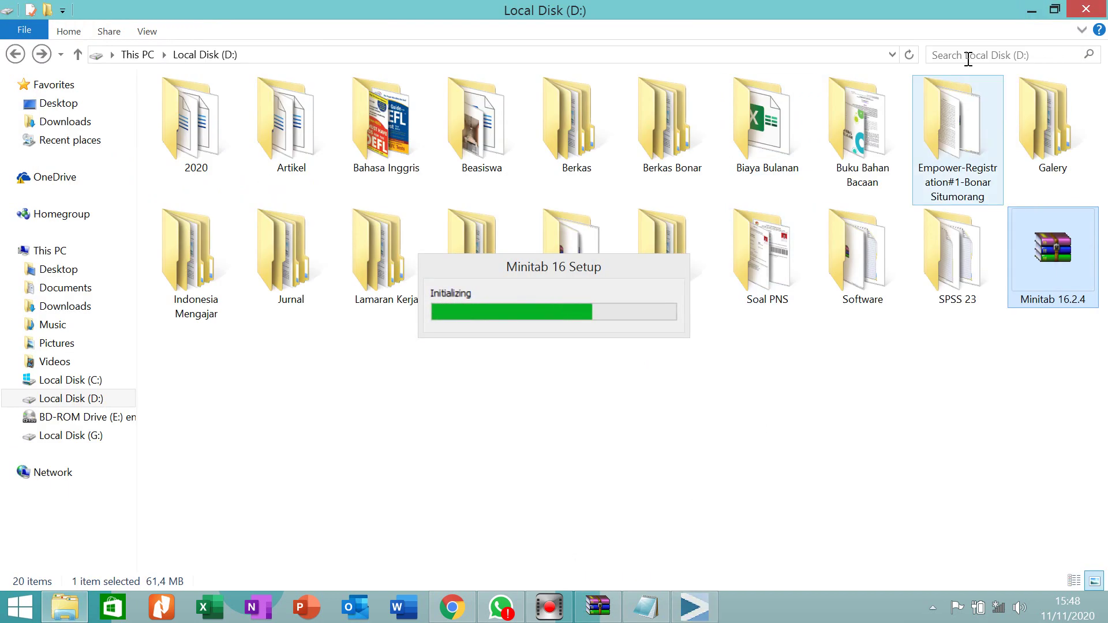
click(1032, 11)
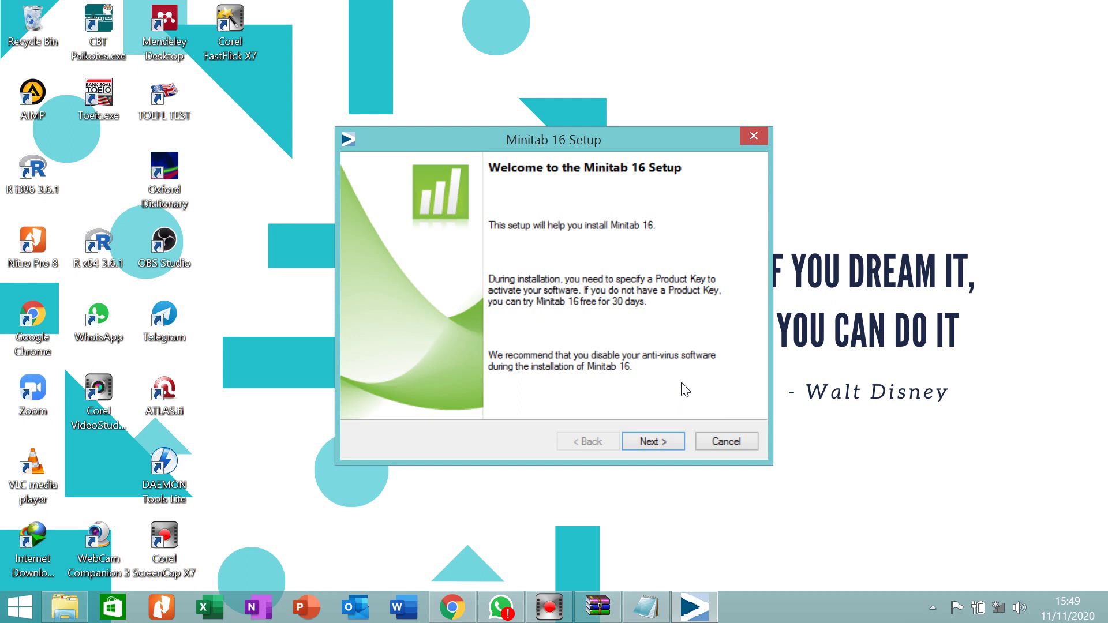
Step: Continue past the Minitab 16 Setup welcome page and accept the terms of the End-User License Agreement
click(657, 441)
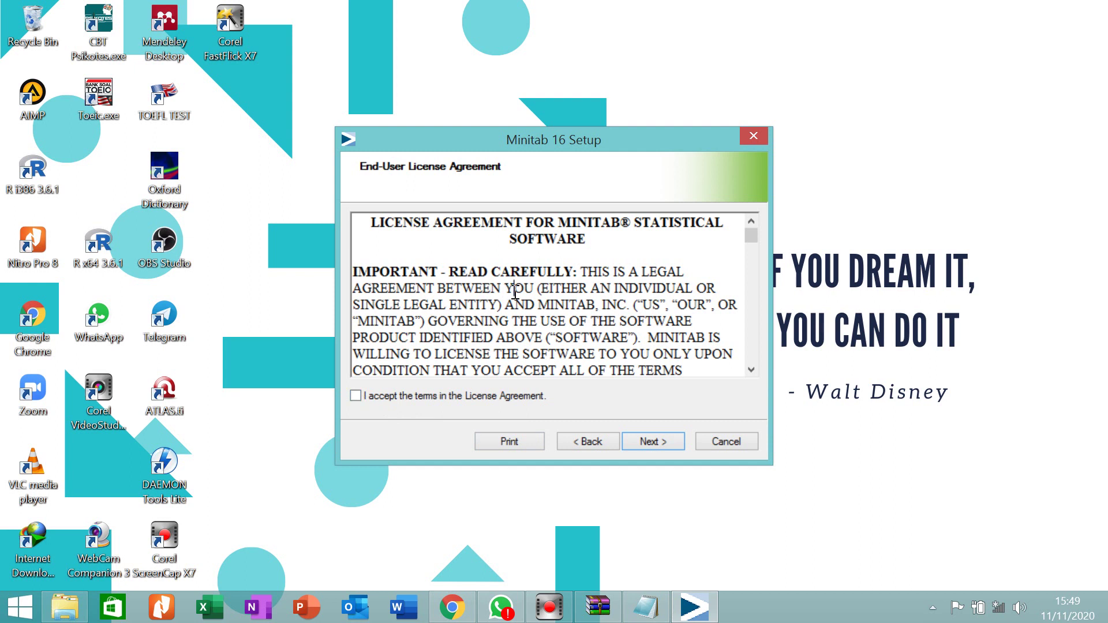
scroll(519, 293, down, 15)
scroll(750, 261, down, 3)
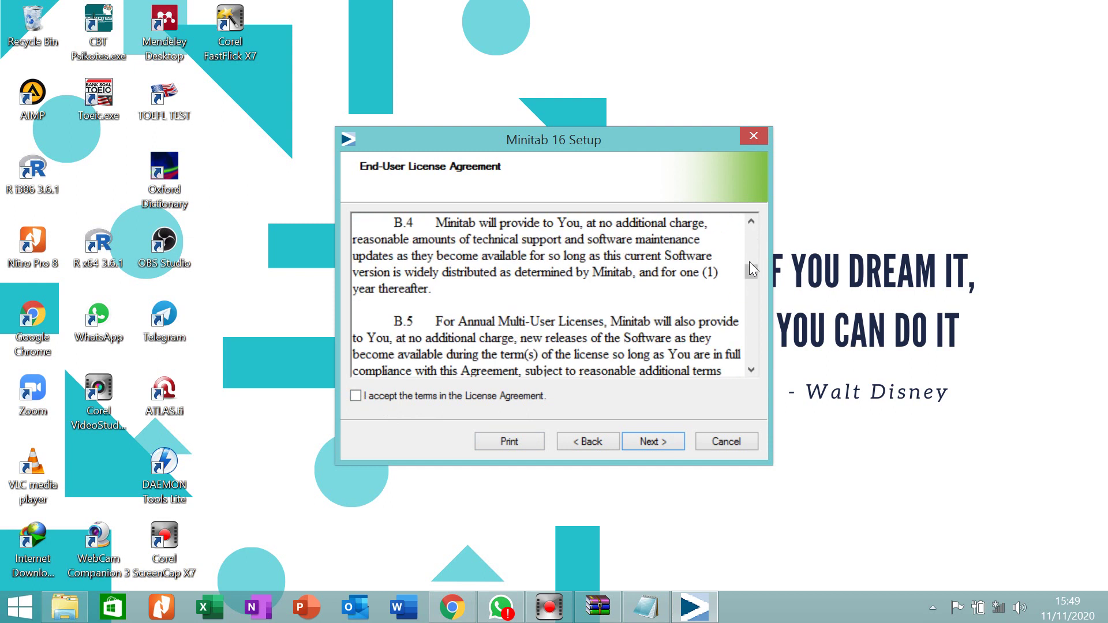
drag(749, 276, 359, 399)
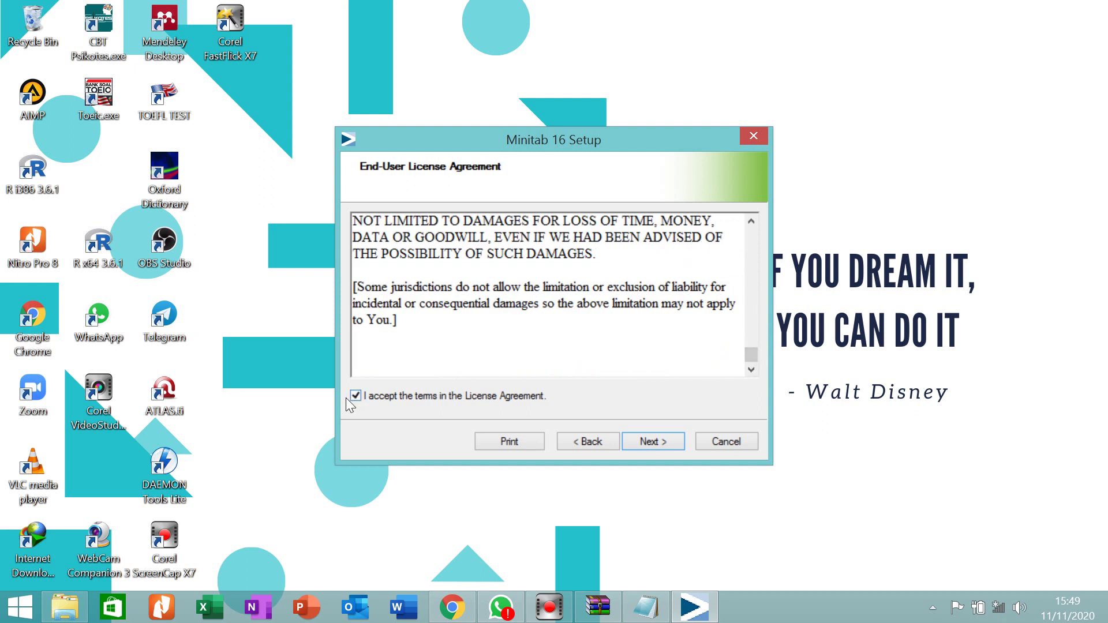
click(655, 439)
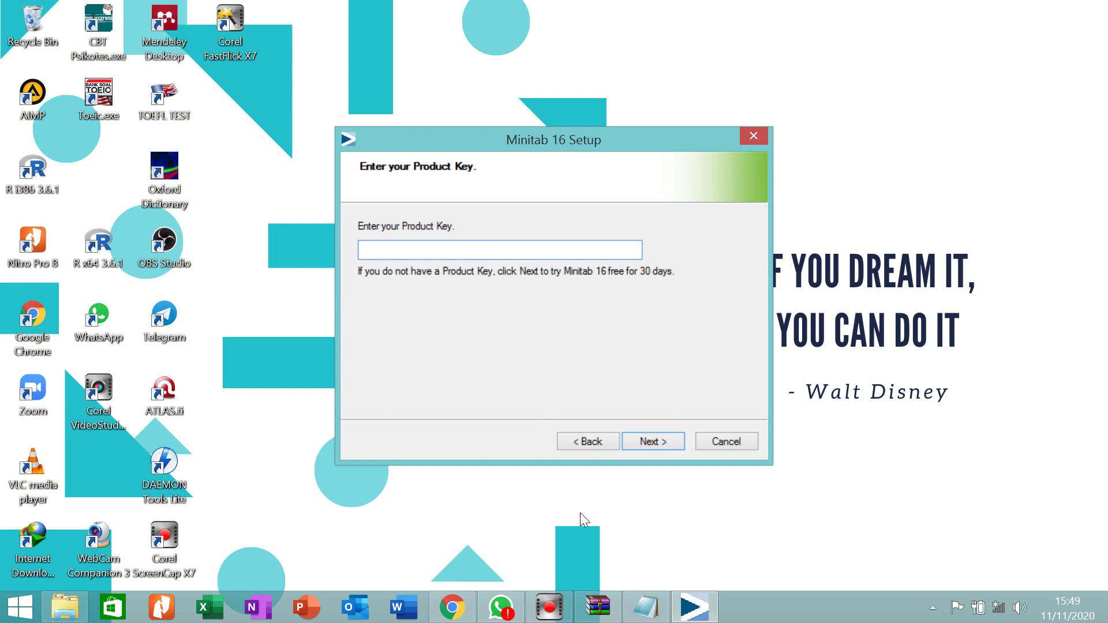
Step: Copy the serial number from the SN file in Notepad, paste it as the product key in Minitab 16 Setup, and continue
click(646, 607)
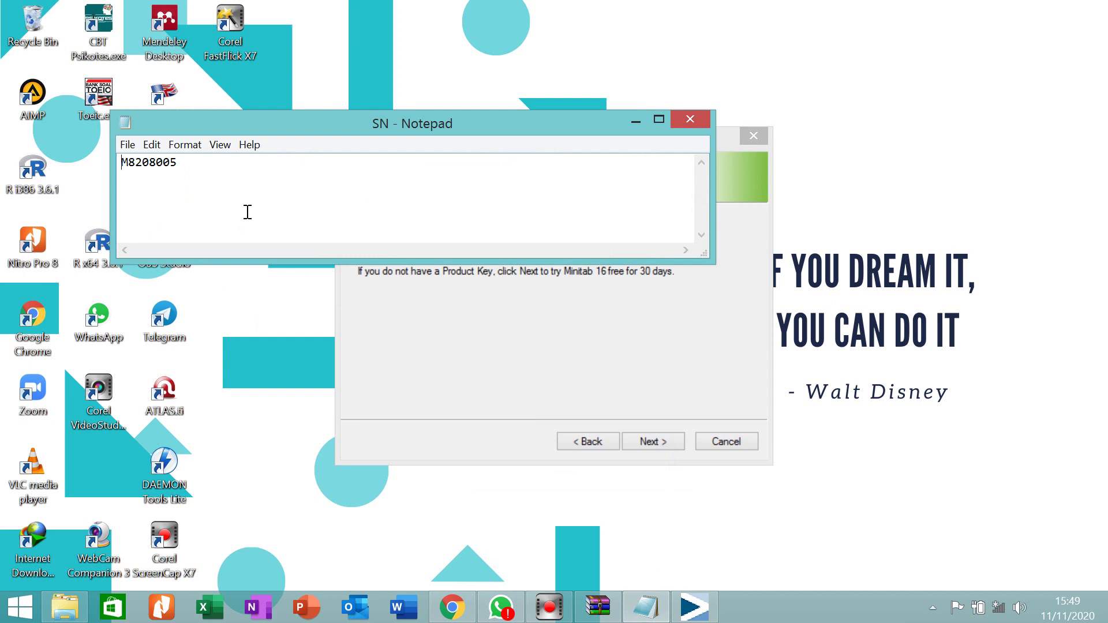
drag(203, 176, 89, 169)
key(ctrl+c)
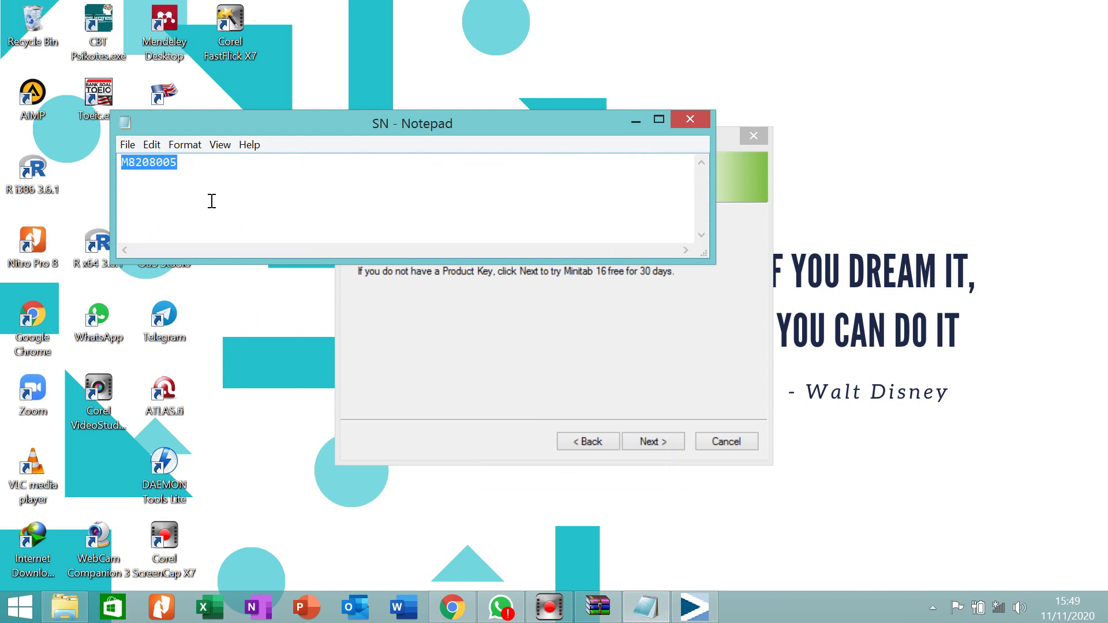
click(635, 121)
key(ctrl+v)
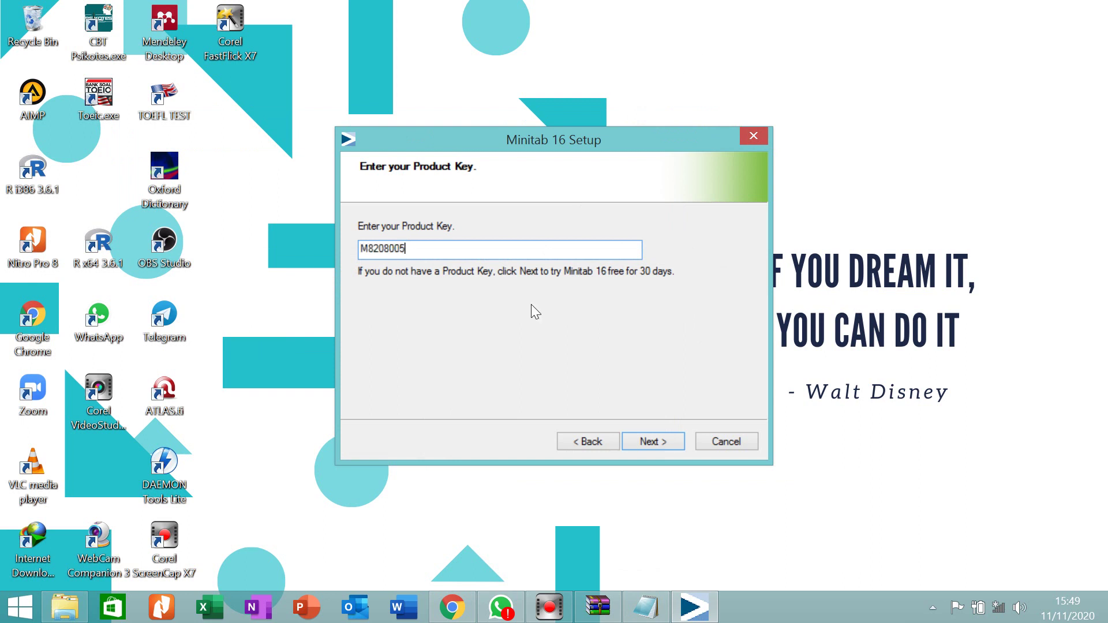
click(653, 443)
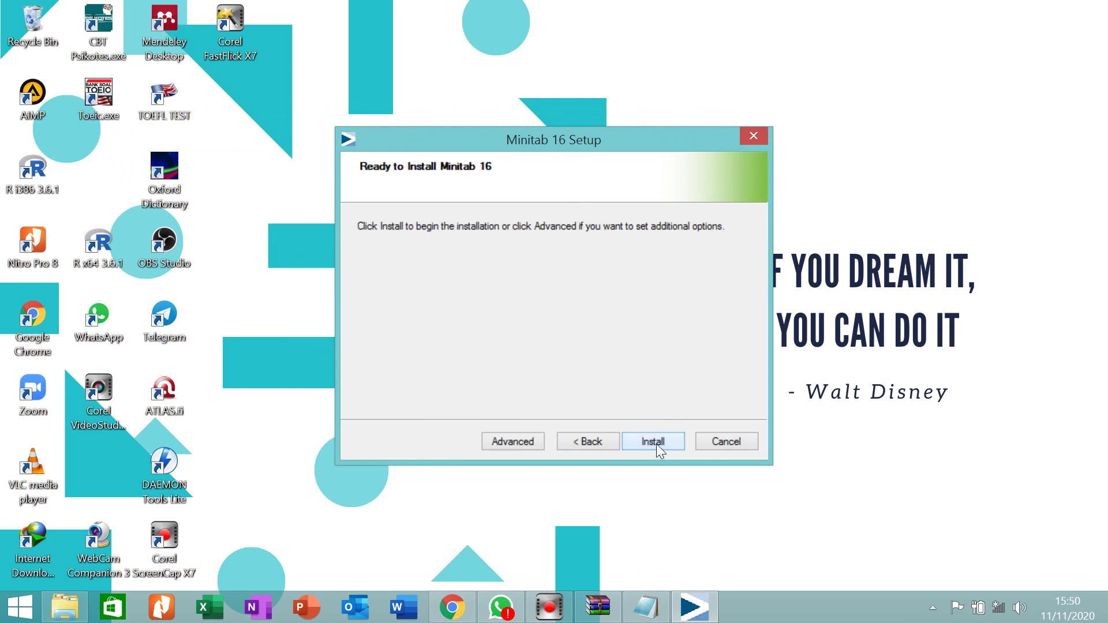
Step: Install Minitab 16 without setting advanced options, and exit the completed setup
click(656, 445)
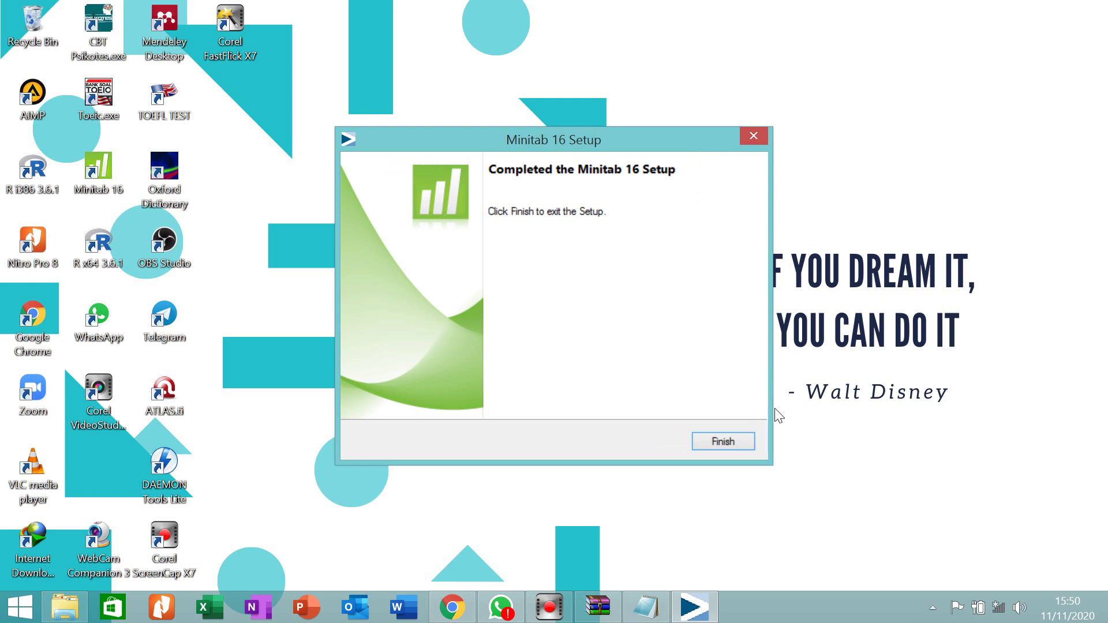
click(721, 442)
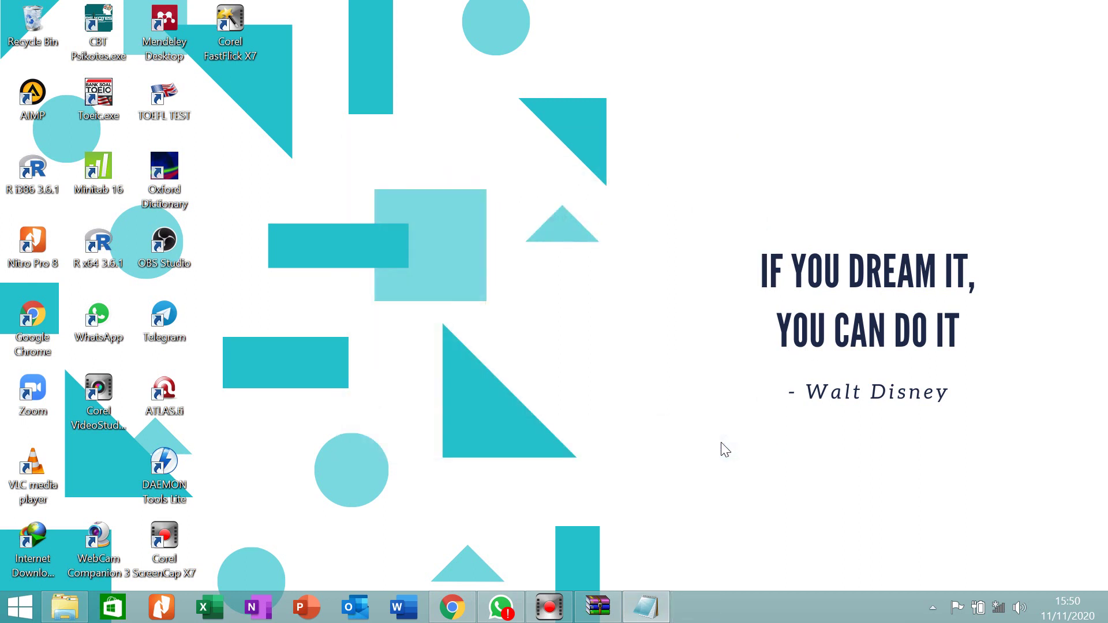
right_click(548, 178)
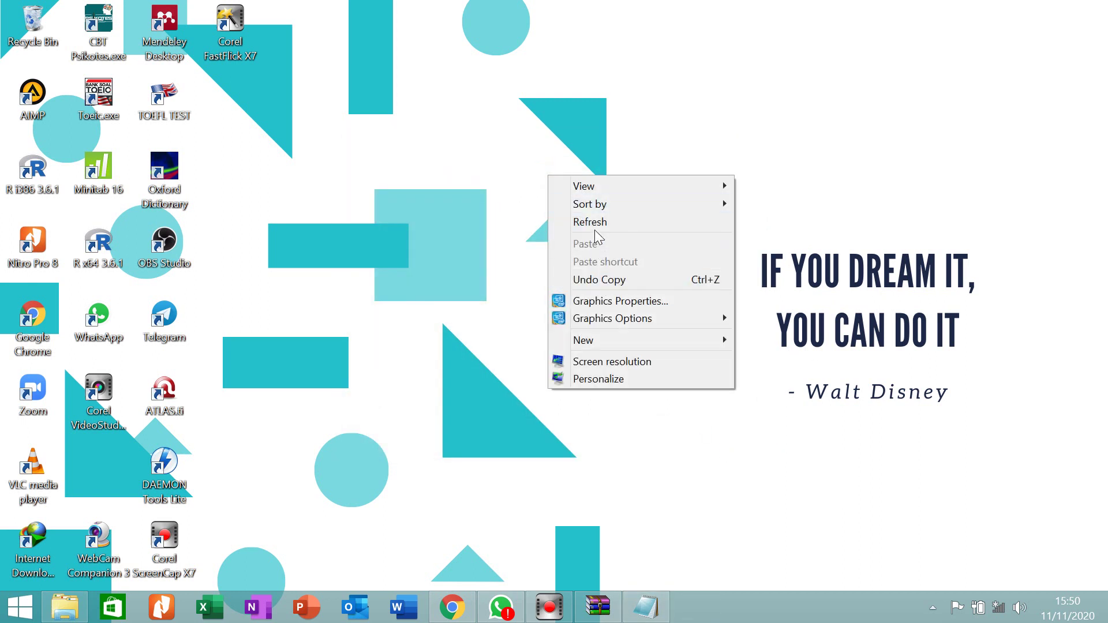
click(568, 220)
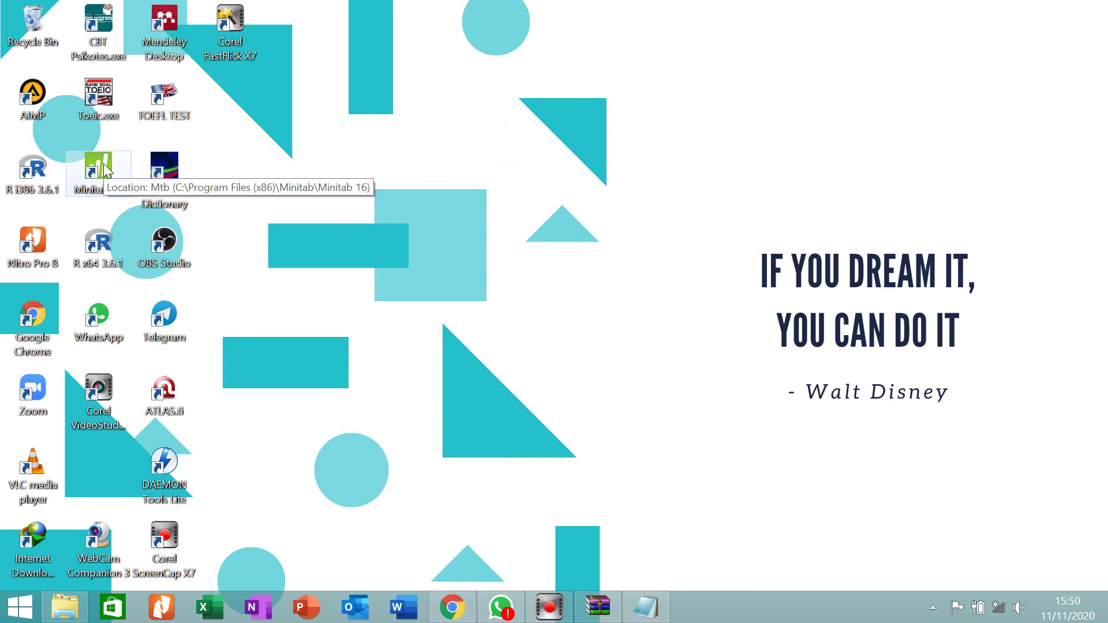
right_click(507, 103)
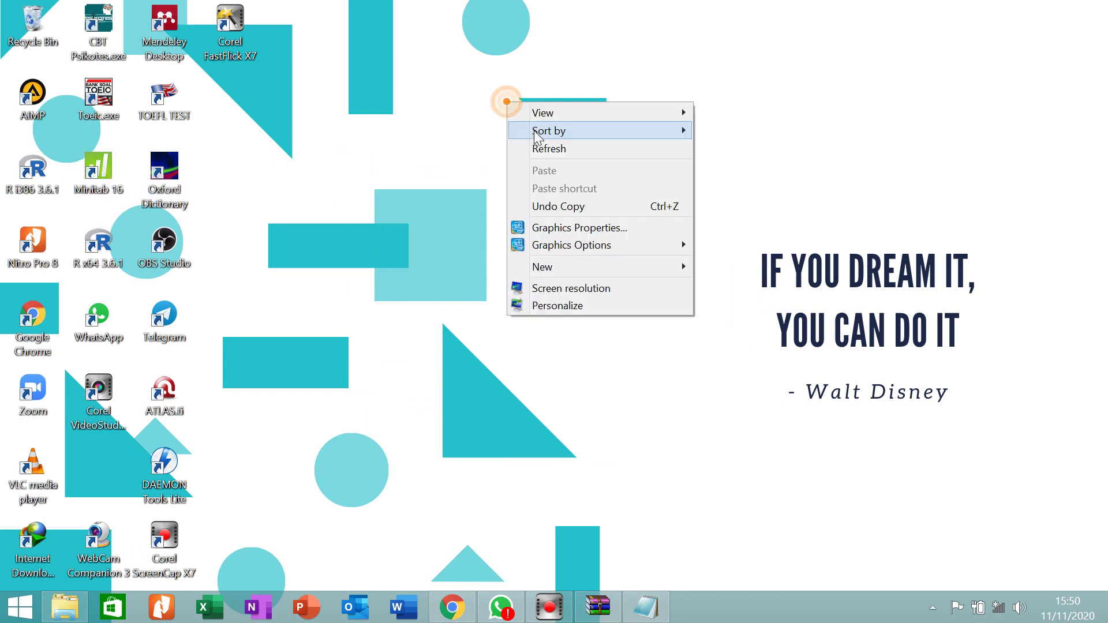
click(544, 150)
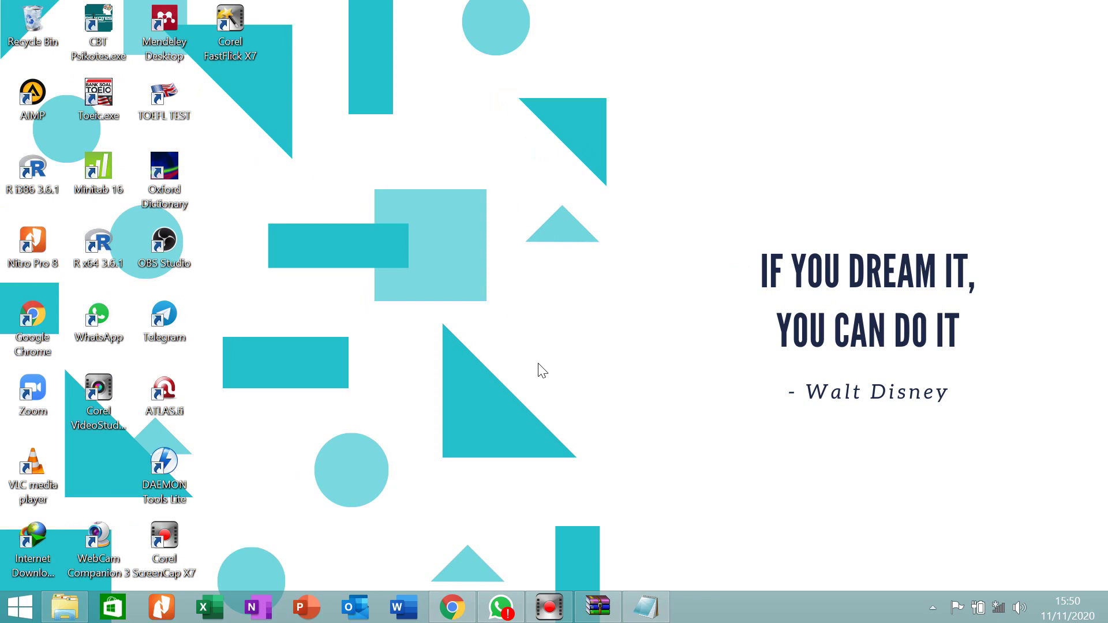
click(452, 607)
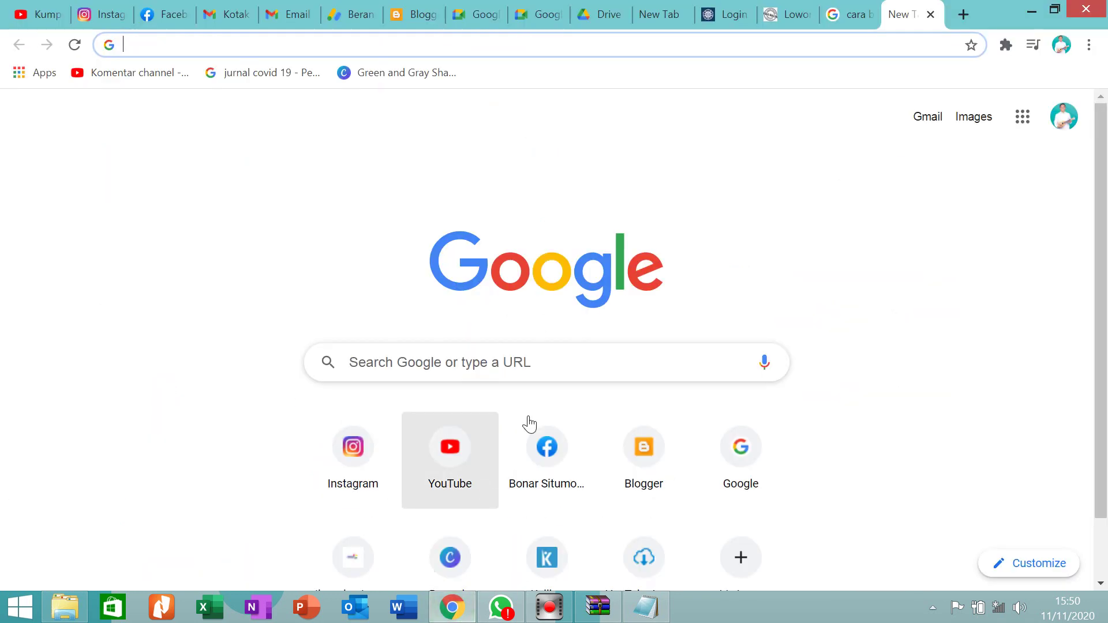
click(1031, 11)
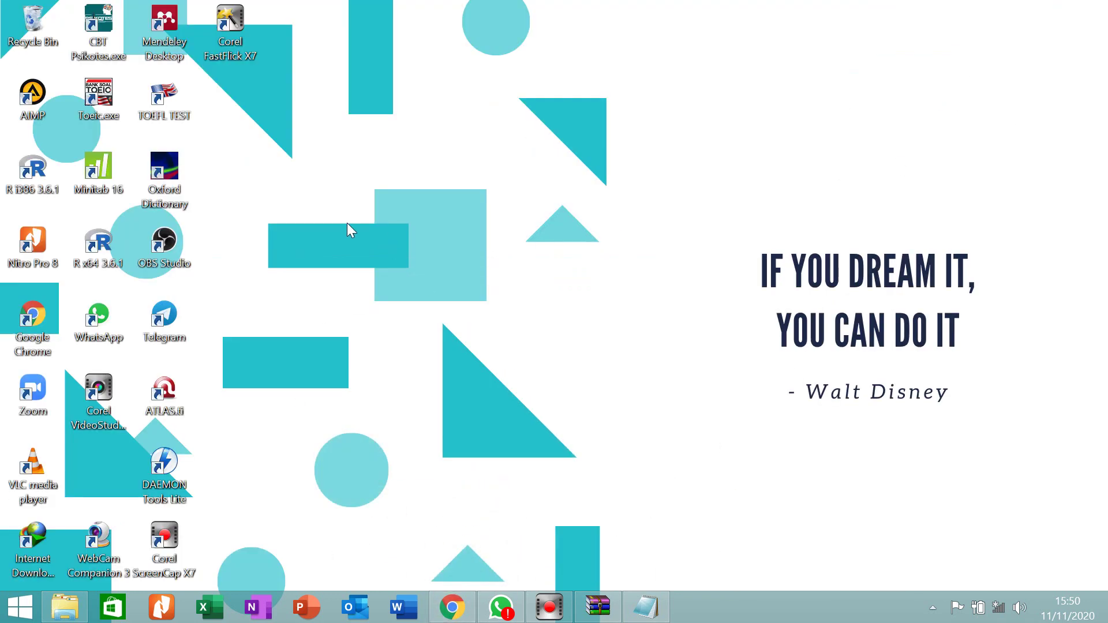
Step: Launch the installed Minitab 16 from its desktop shortcut with administrator rights
double_click(107, 173)
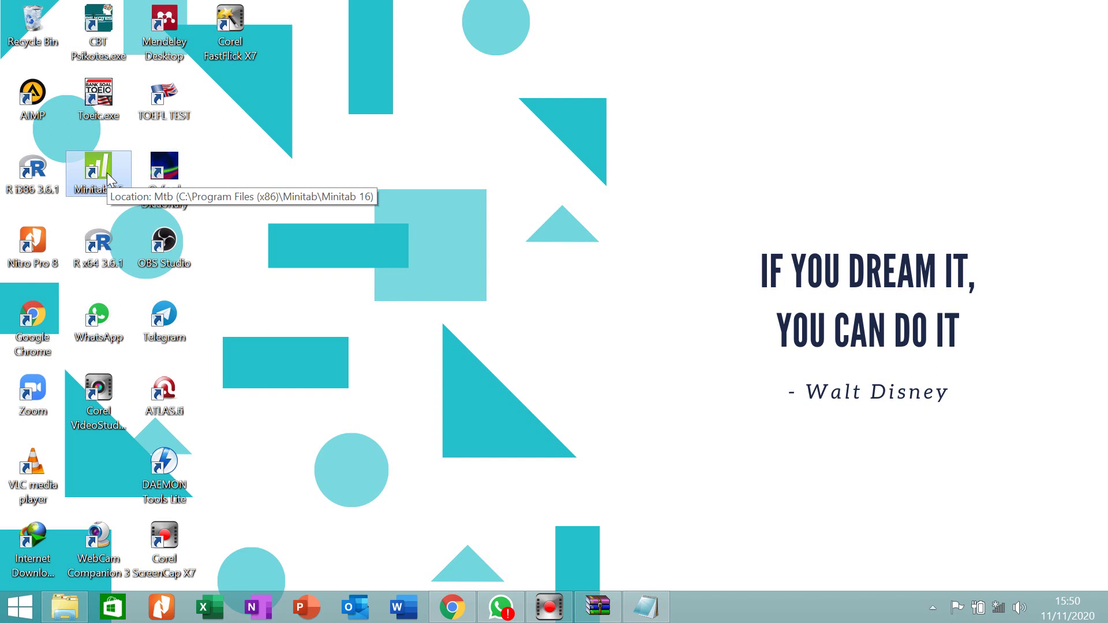
right_click(106, 172)
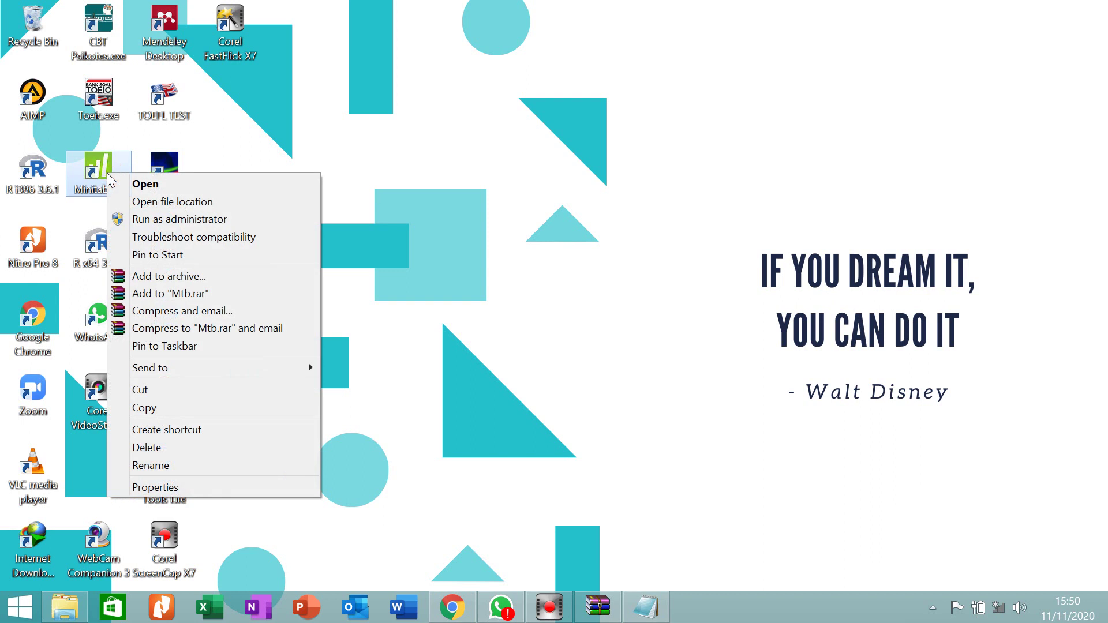
click(164, 220)
click(640, 356)
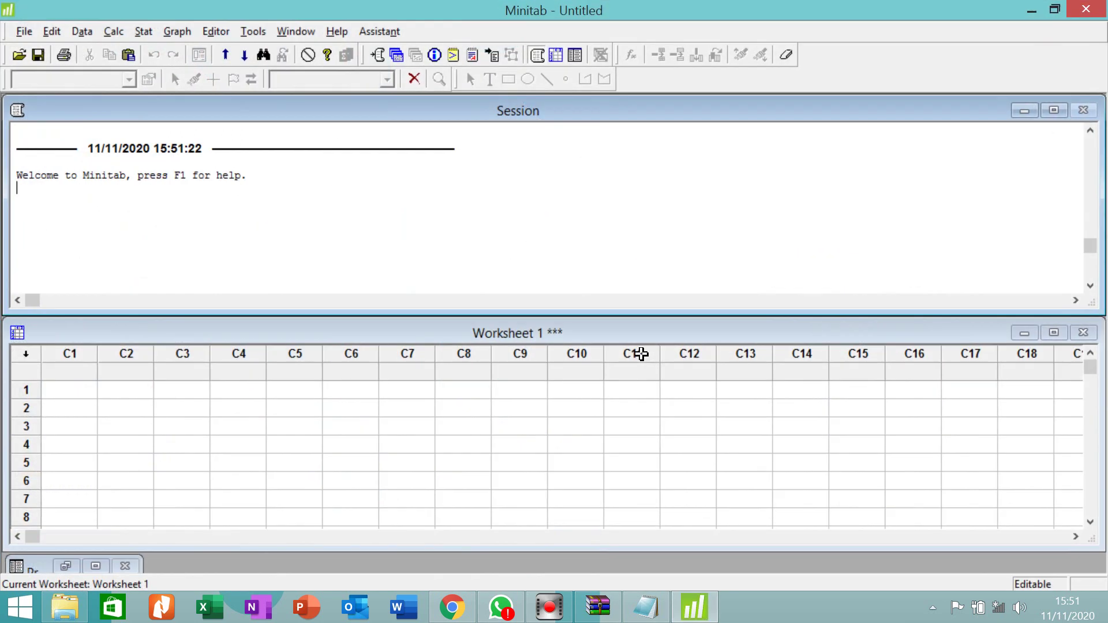
Step: Examine the new worksheet's rows and the Session window, and review the available calculation, editor, Assistant and help commands
click(372, 445)
scroll(214, 418, down, 4)
scroll(340, 413, down, 15)
scroll(359, 427, up, 16)
scroll(362, 423, up, 3)
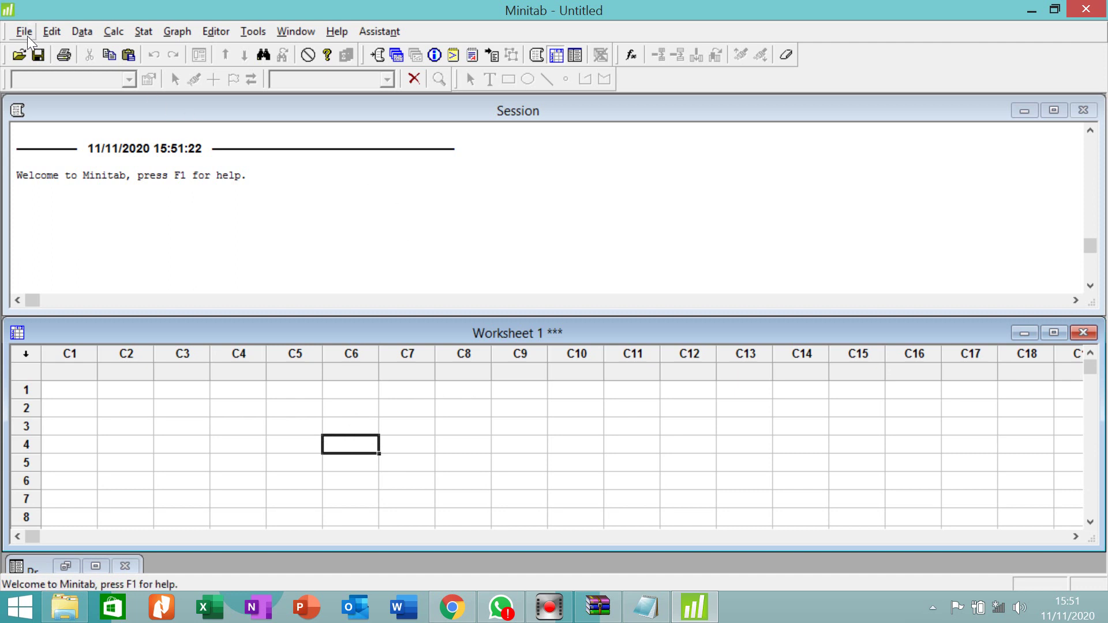
click(114, 31)
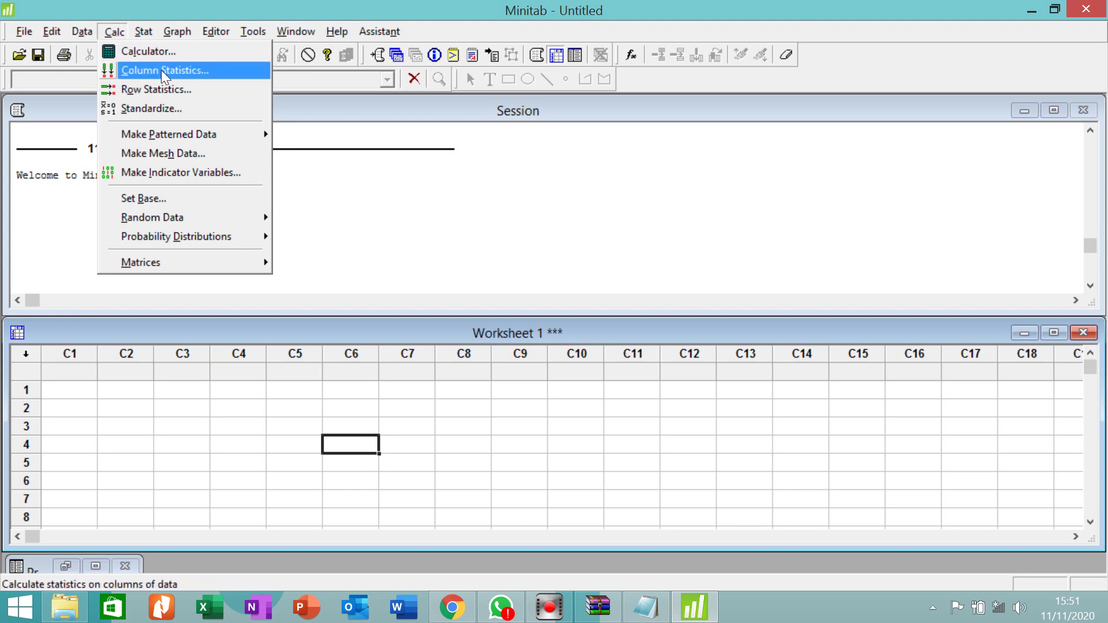
mouse_move(148, 37)
mouse_move(215, 36)
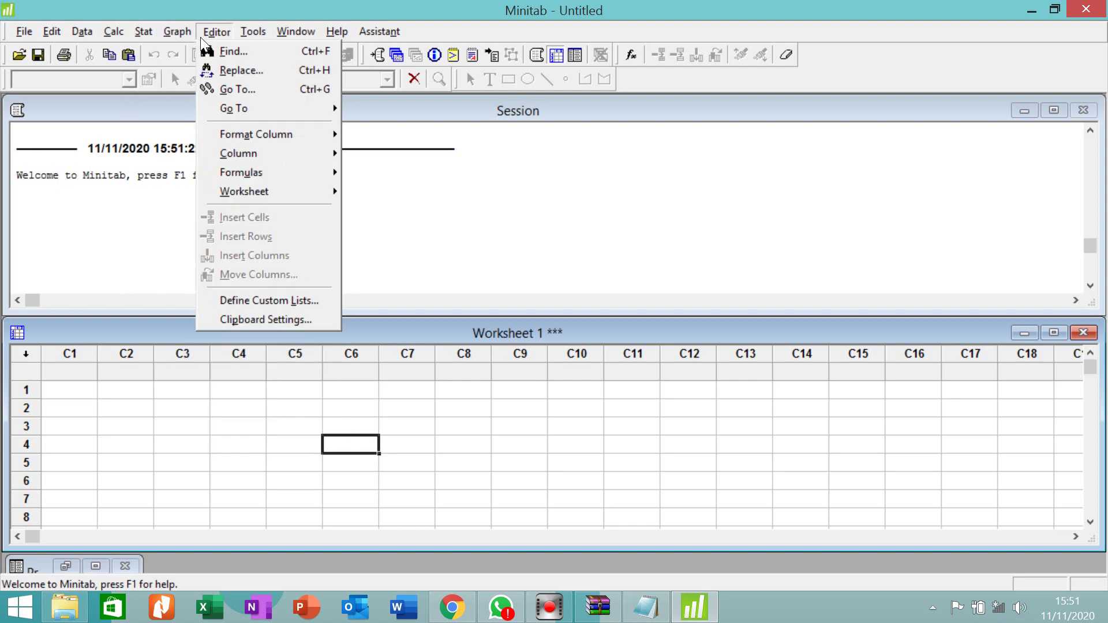
mouse_move(380, 32)
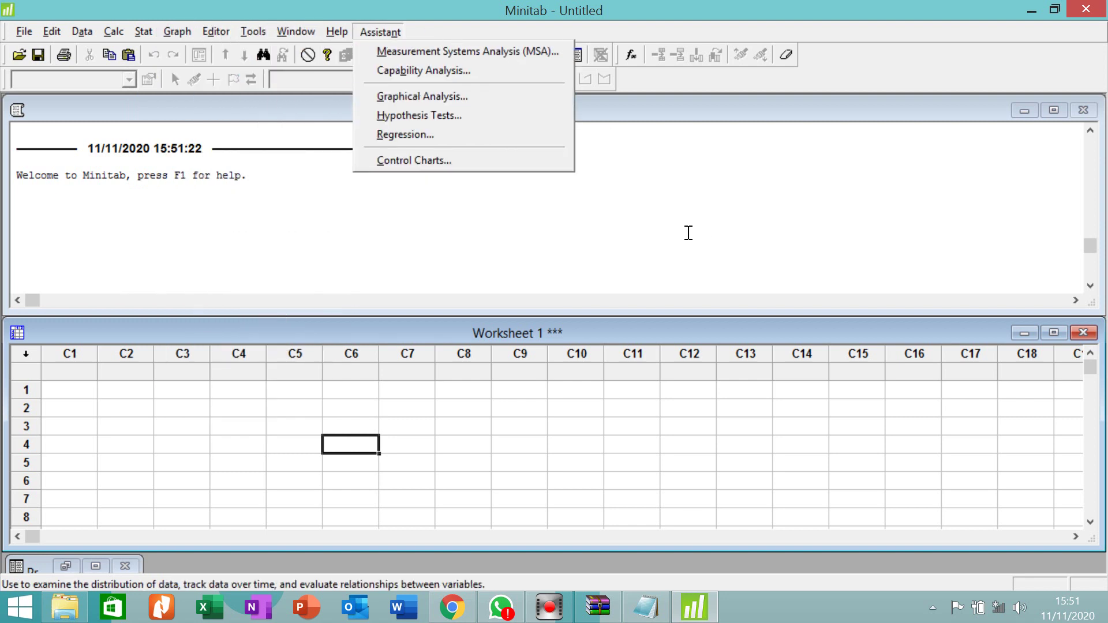
click(688, 214)
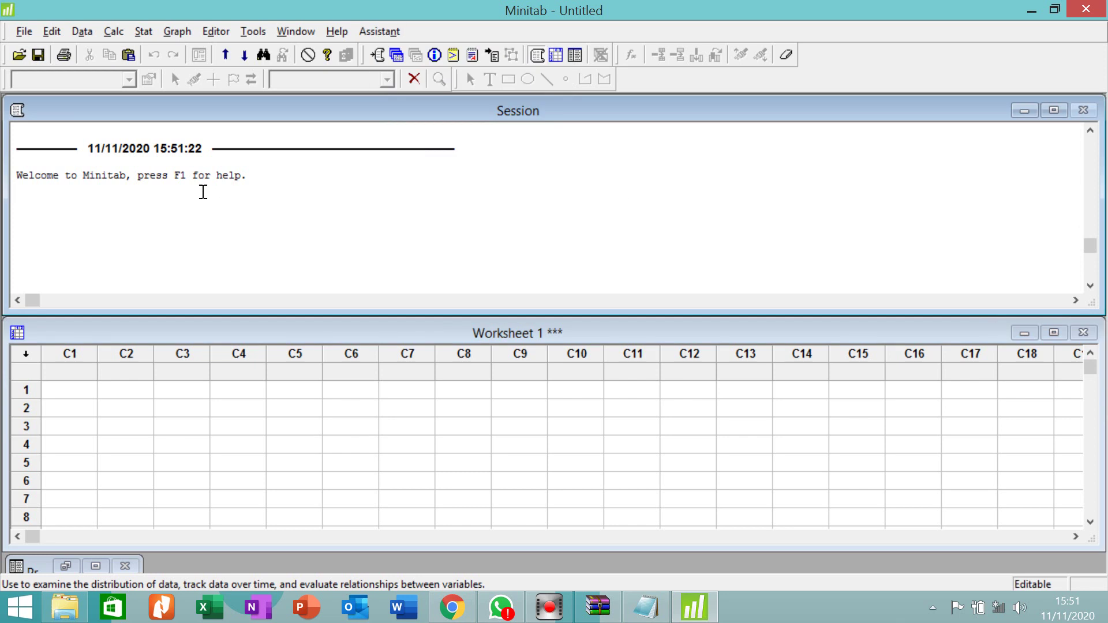
key(ctrl+Home)
click(337, 32)
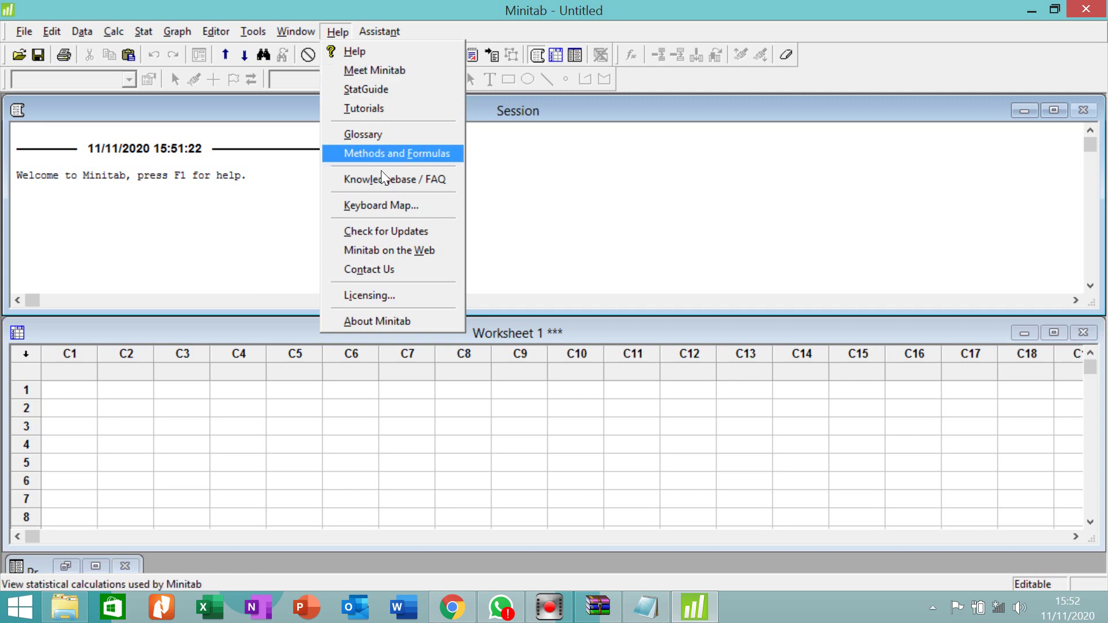
click(607, 255)
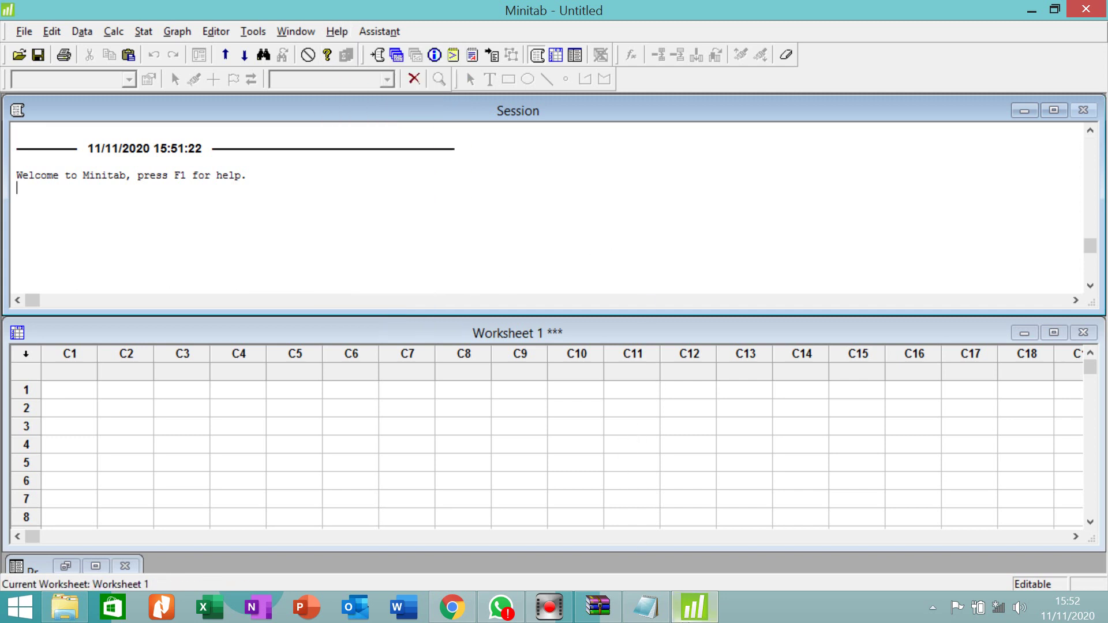
mouse_move(690, 611)
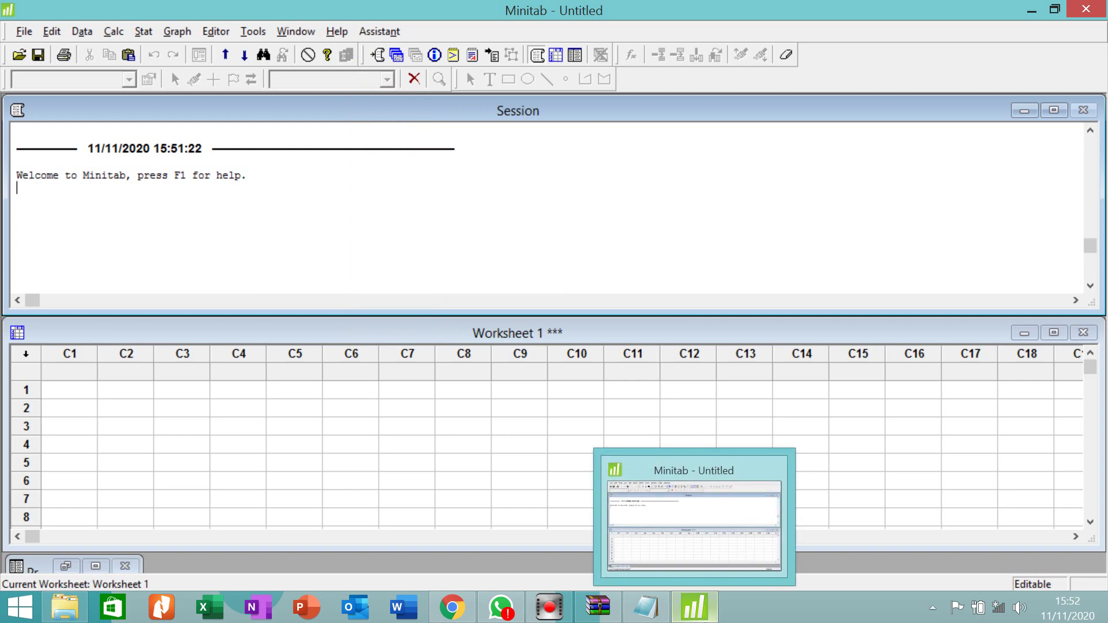